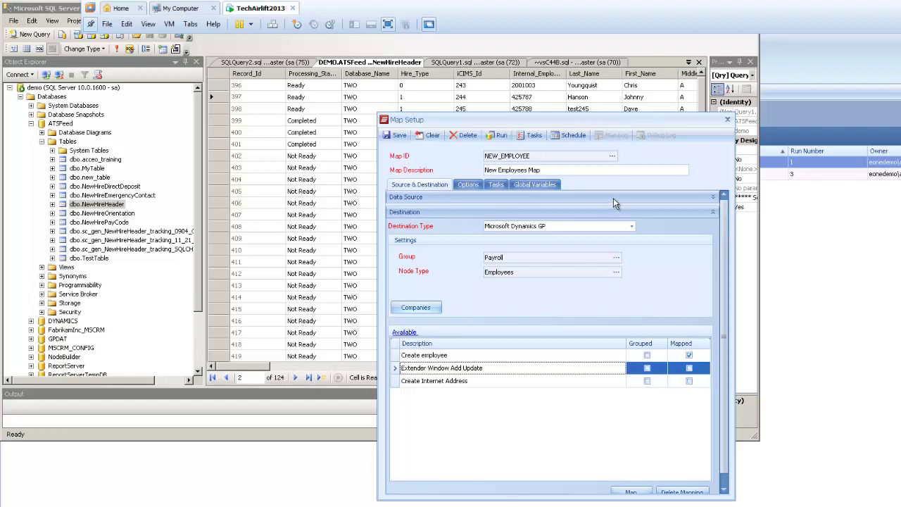
- Preview the source query's three Ready records, then collapse Data Source and select Create employee
left_click(608, 197)
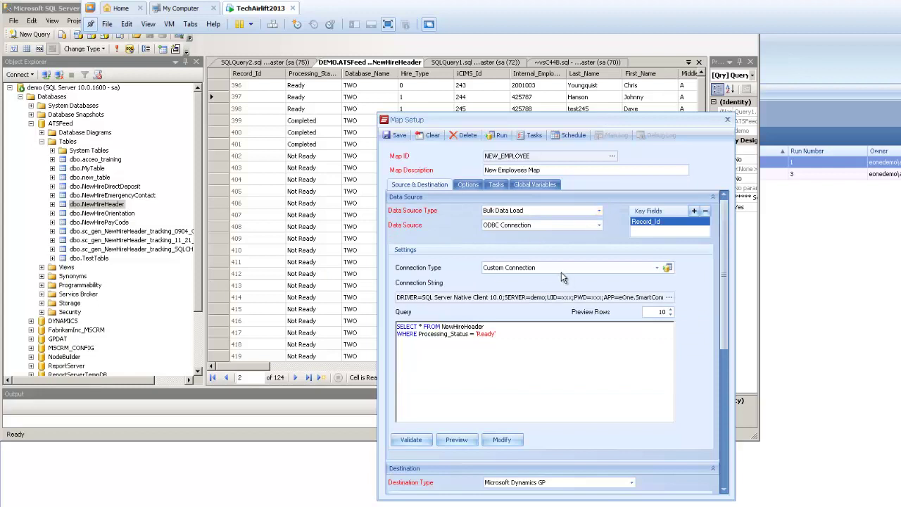
left_click_drag(499, 333, 419, 335)
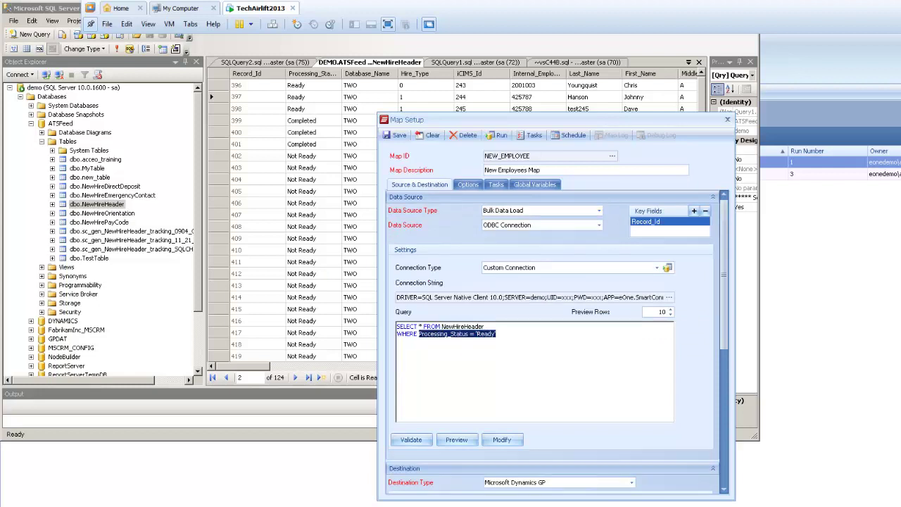
left_click(514, 336)
left_click(468, 440)
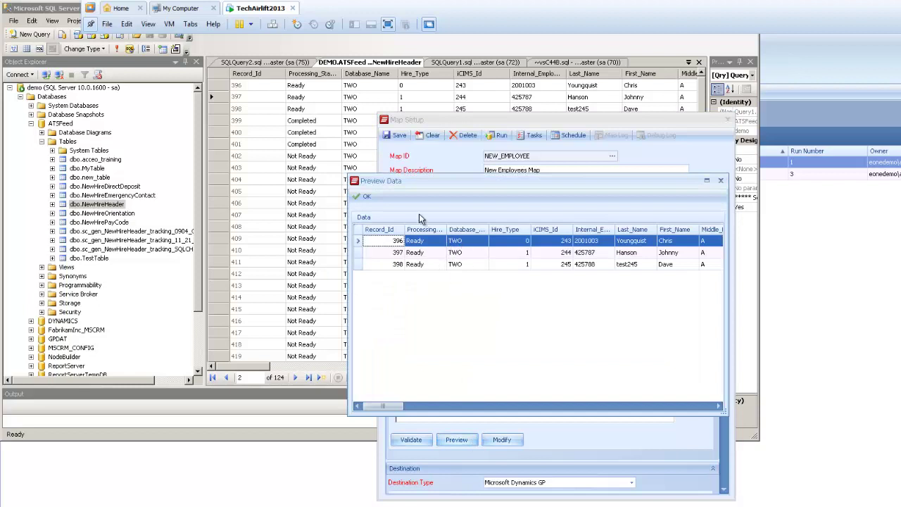
left_click(363, 197)
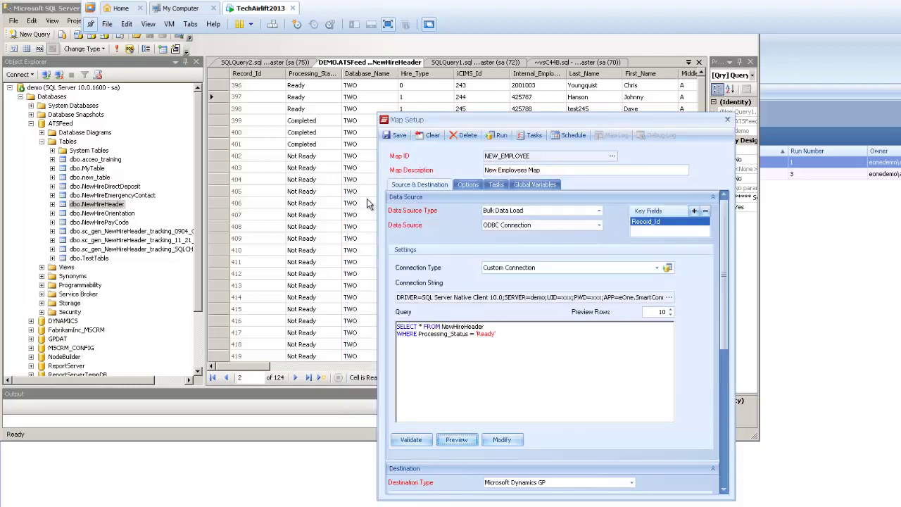
left_click(711, 198)
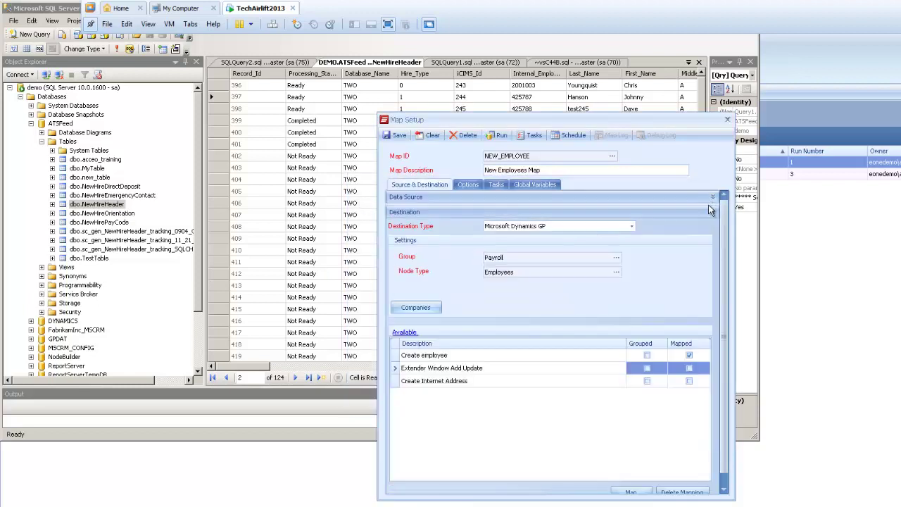
left_click(455, 359)
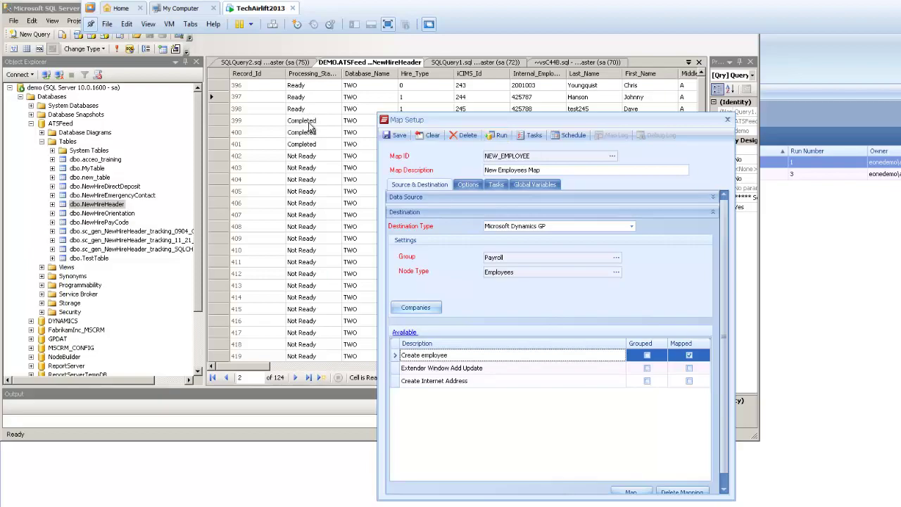
- Add a Run Sql Command task named RECORDSUCCEEDED under the document-succeeds task list
left_click(492, 187)
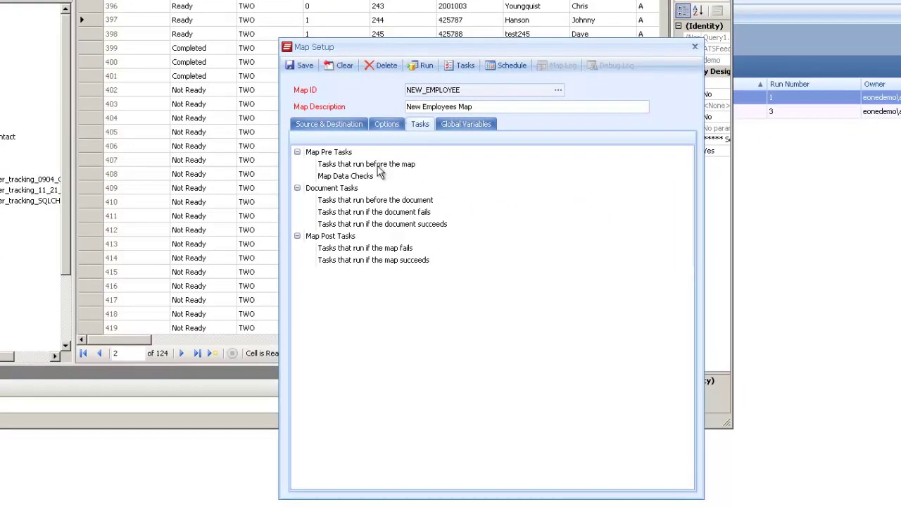
left_click(372, 224)
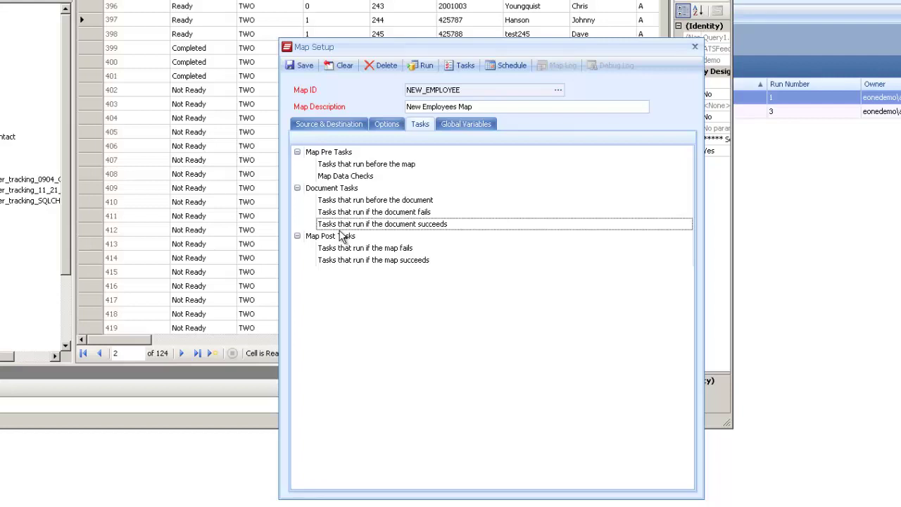
right_click(344, 227)
mouse_move(372, 237)
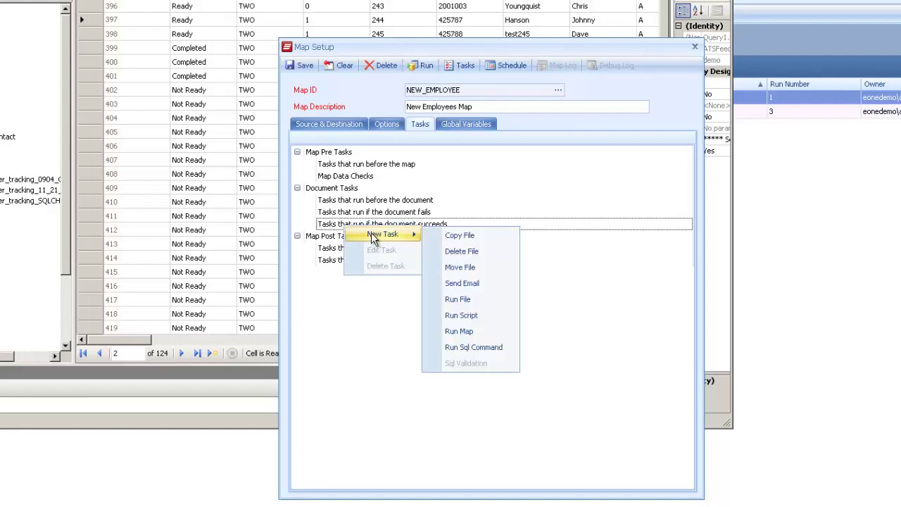
left_click(463, 347)
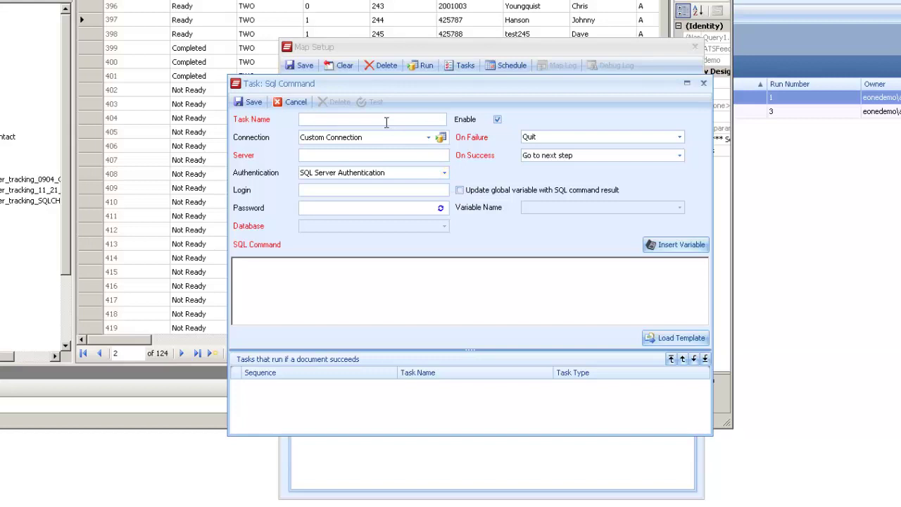
type("RECORDSUCCEEDED")
- Create a new default SQL server connection named EXTERNALDATABASE for server DEMO
left_click(384, 137)
left_click(439, 137)
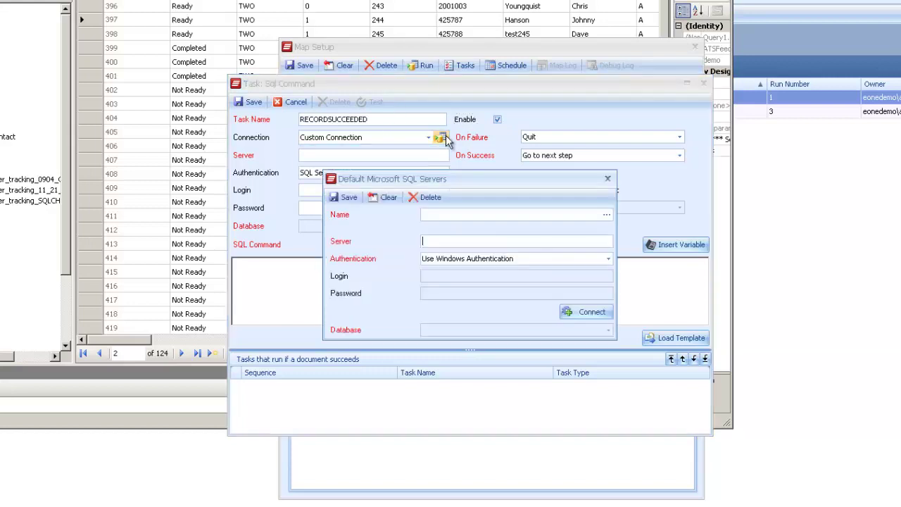
type("ats")
key("BackSpace")
key("BackSpace")
key("BackSpace")
type("externaldatabase")
key("Tab")
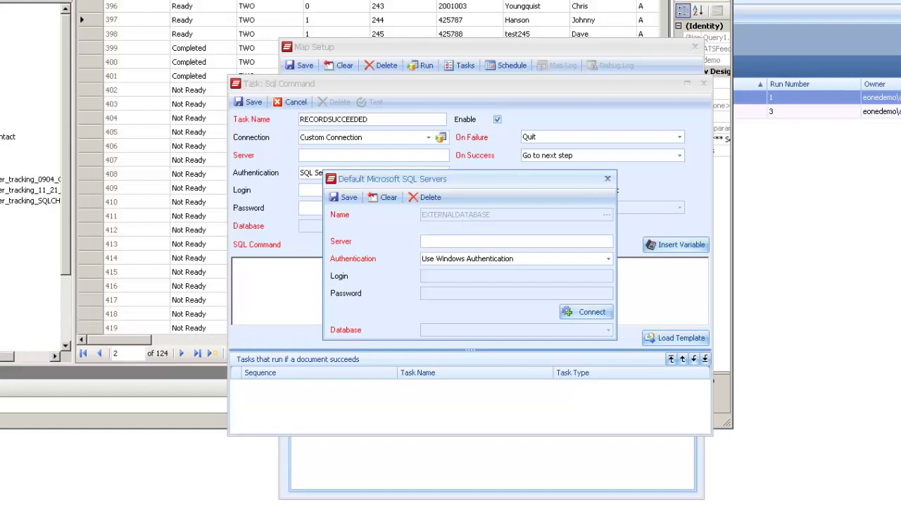
type("DEMO")
key("Tab")
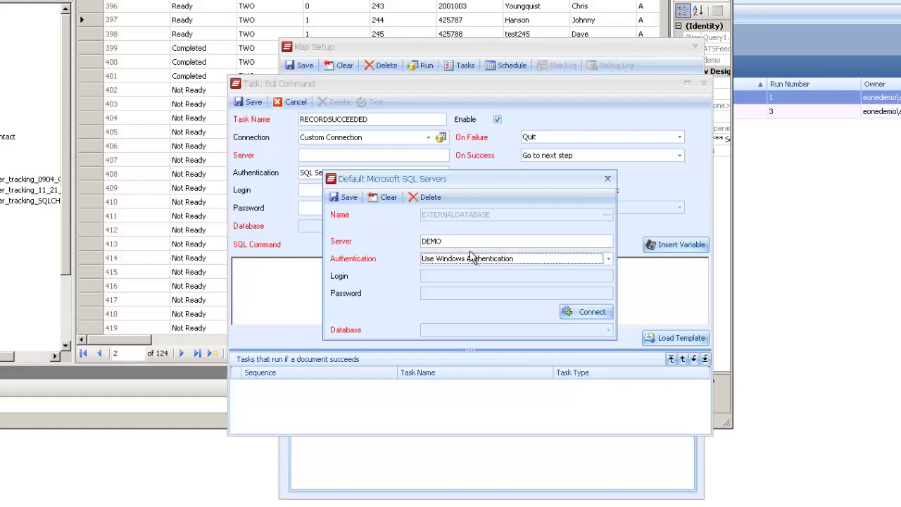
- Use SQL Server authentication with the login and password, connect, and select the ATSFeed database
left_click(483, 266)
left_click(474, 282)
left_click(466, 275)
type("sa")
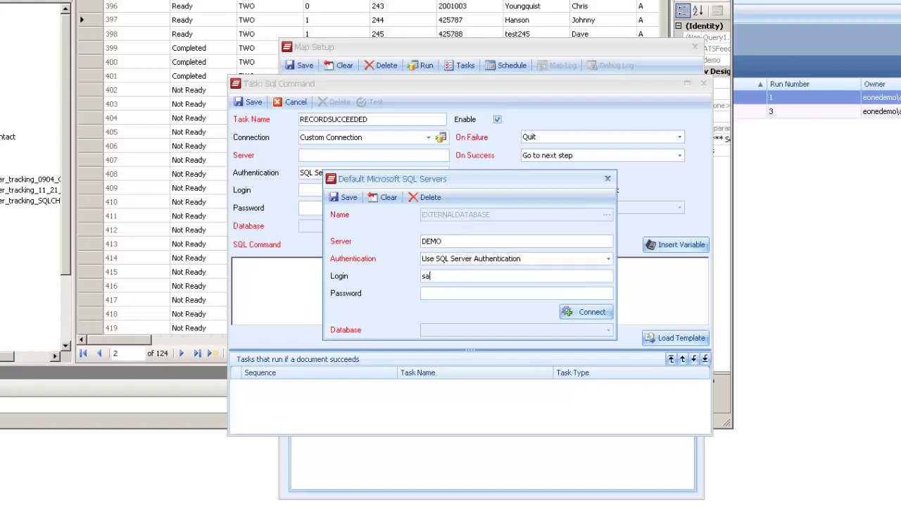
left_click(444, 293)
type("pass@word1")
key("Return")
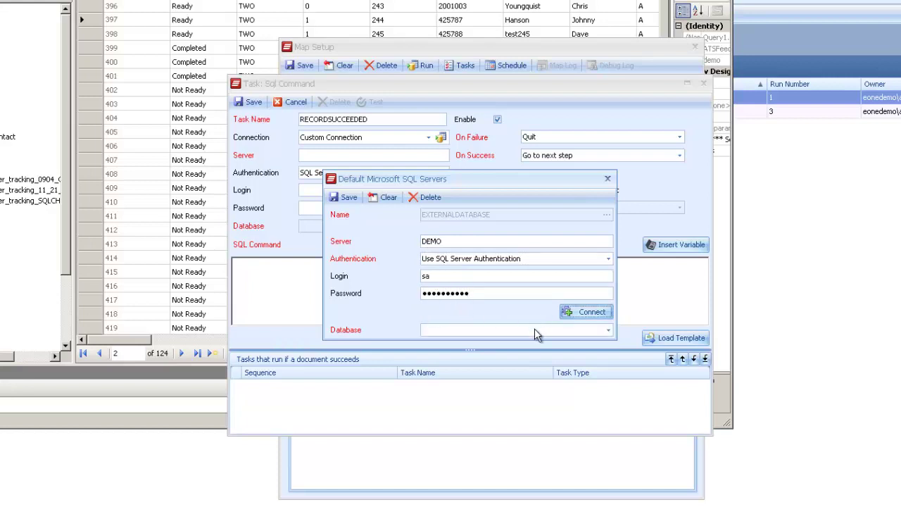
left_click(534, 329)
left_click(507, 357)
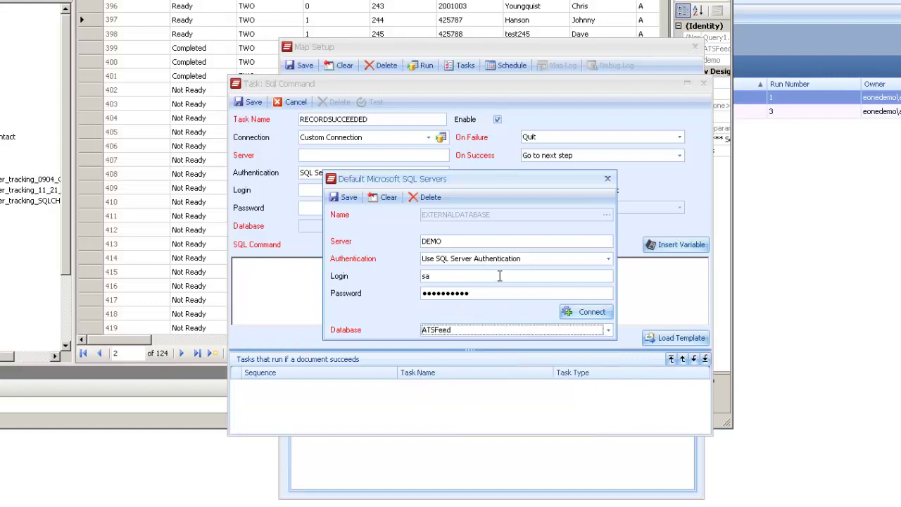
- Save the EXTERNALDATABASE connection and assign it to the RECORDSUCCEEDED task
left_click(345, 197)
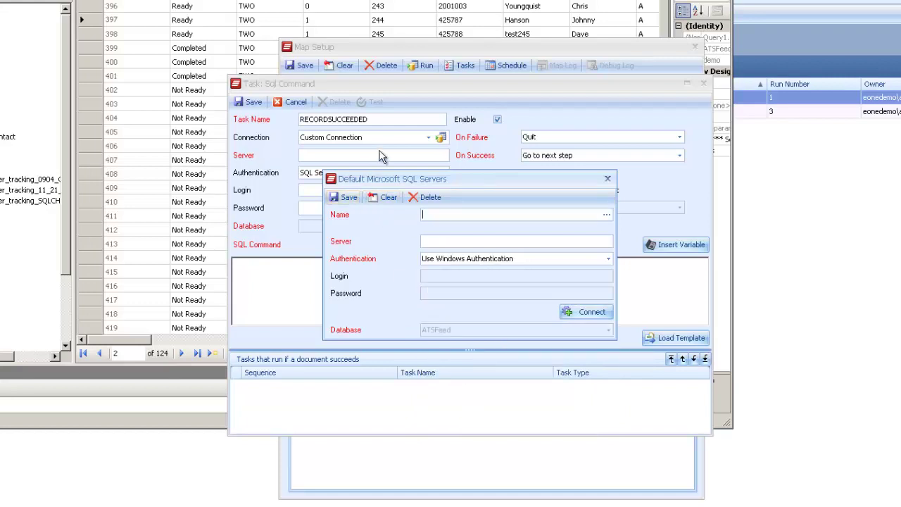
left_click(607, 179)
left_click(428, 137)
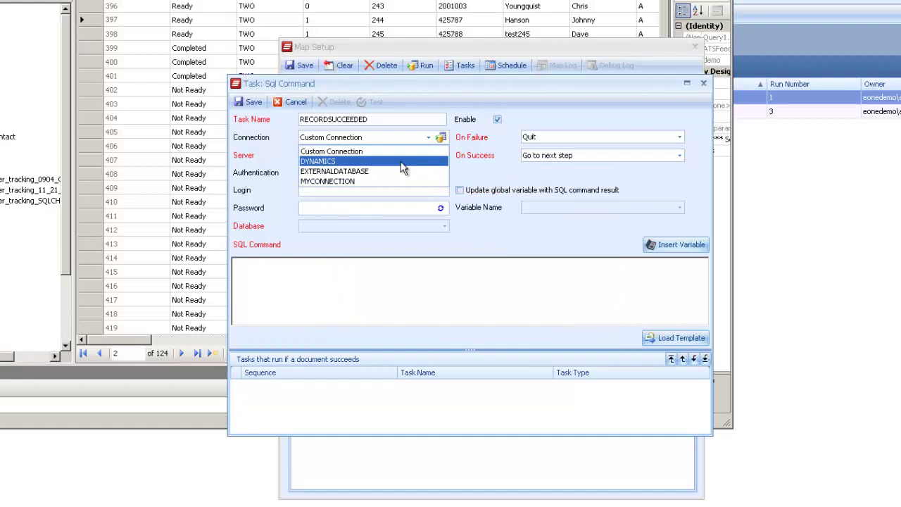
left_click(398, 172)
- Write UPDATE NewHireHeader SET Processing_Status = 'Completed' WHERE Internal_Employee_ID = as the SQL command
left_click(389, 263)
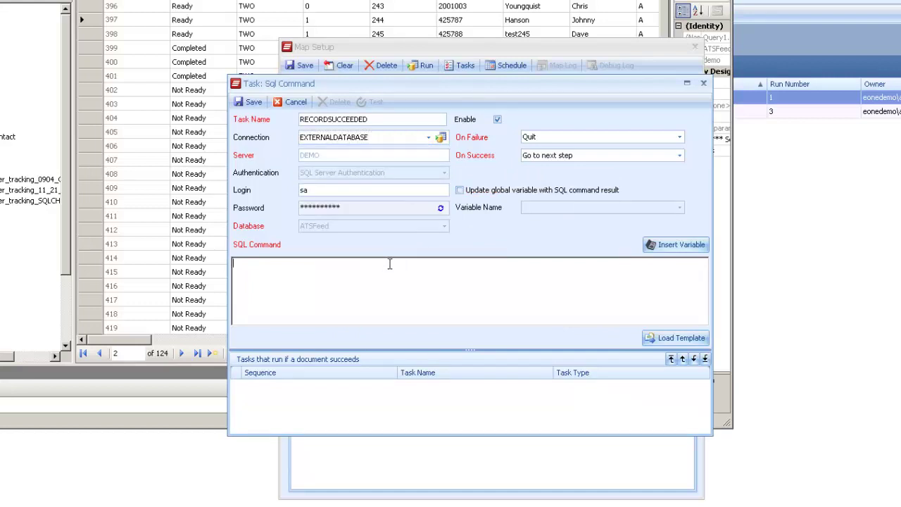
type("UPDATE NewHireHeader")
key("Return")
type("SET ProcessI")
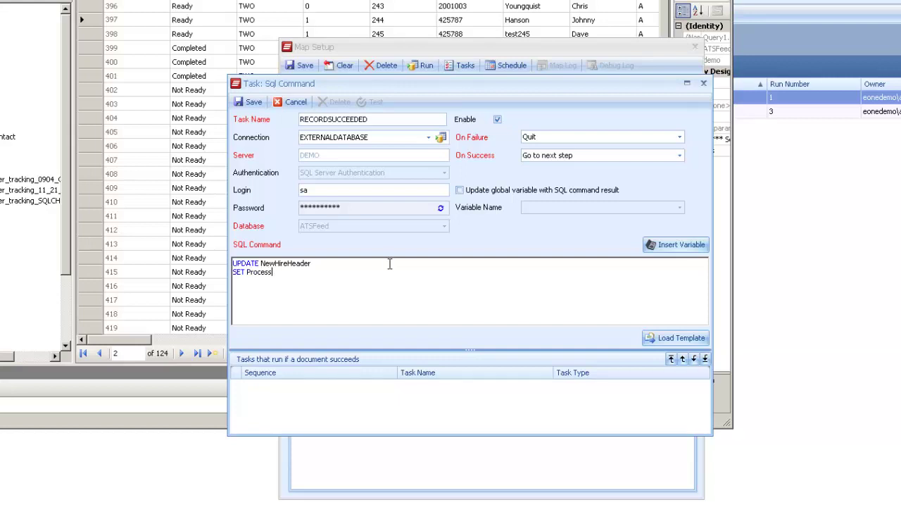
type("ing_Status = 'Compled")
type("ed")
key("Return")
type("WHER")
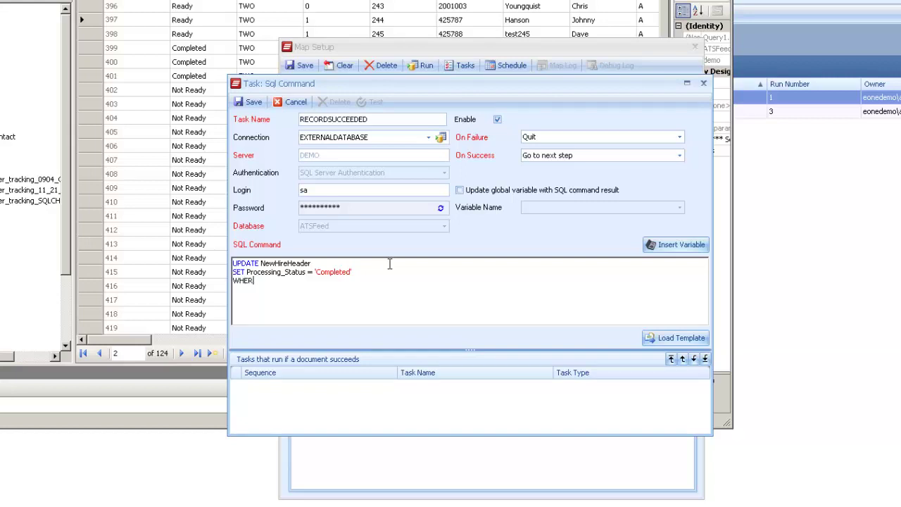
type("E")
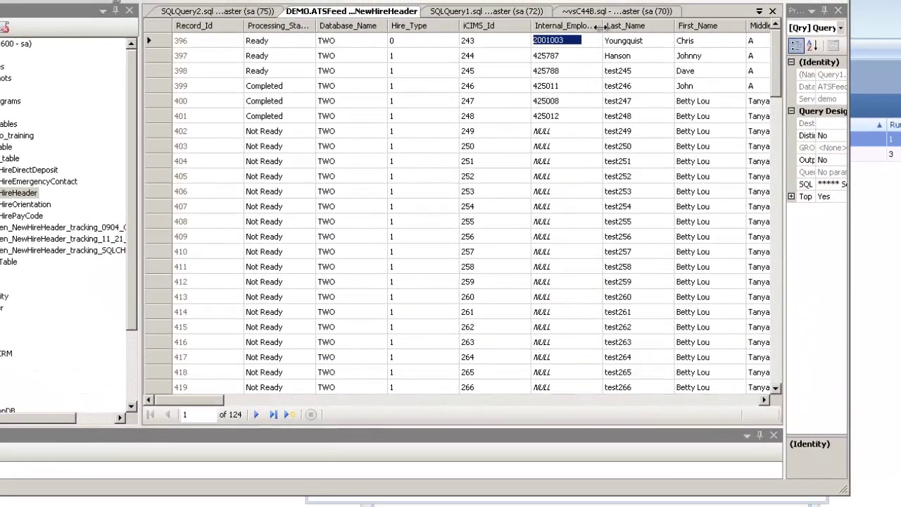
left_click_drag(601, 26, 655, 27)
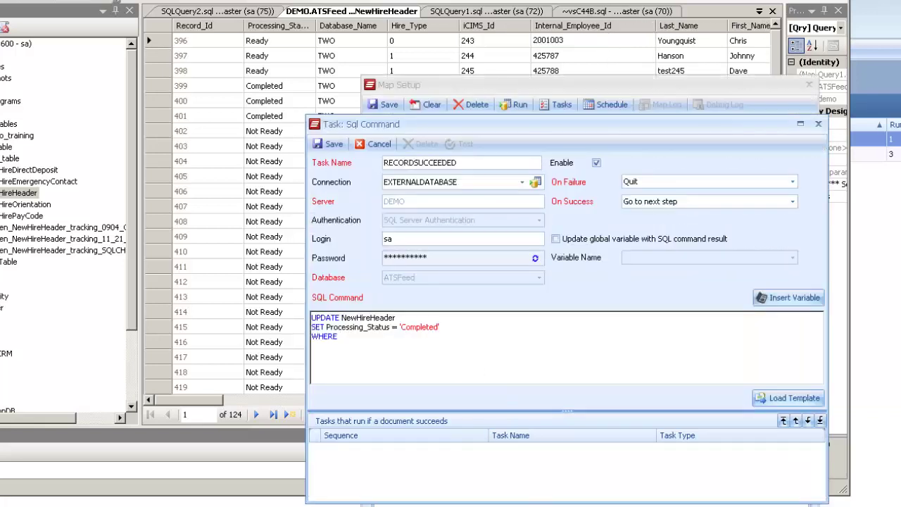
type("Internal_Employee_ID =")
- Compare Internal_Employee_ID to the quoted '_Internal_Employee_Id' variable and save the RECORDSUCCEEDED task
left_click(801, 296)
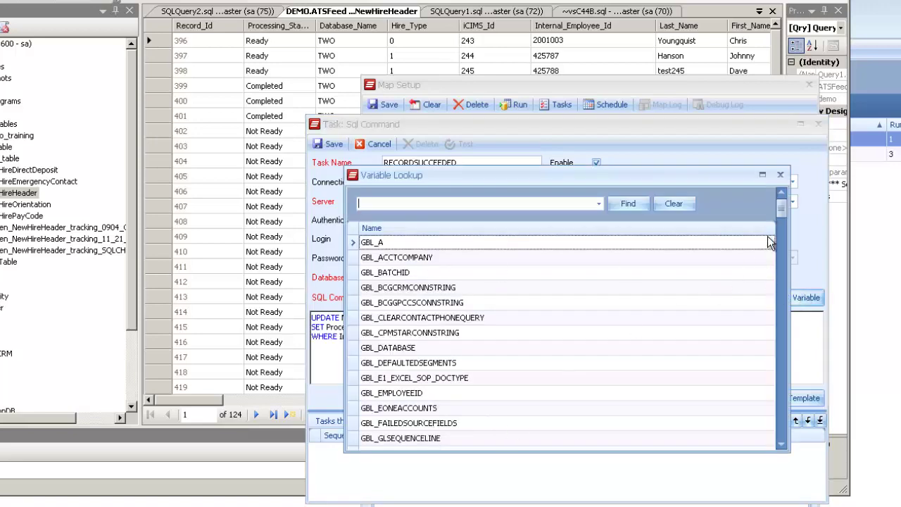
left_click_drag(779, 207, 730, 391)
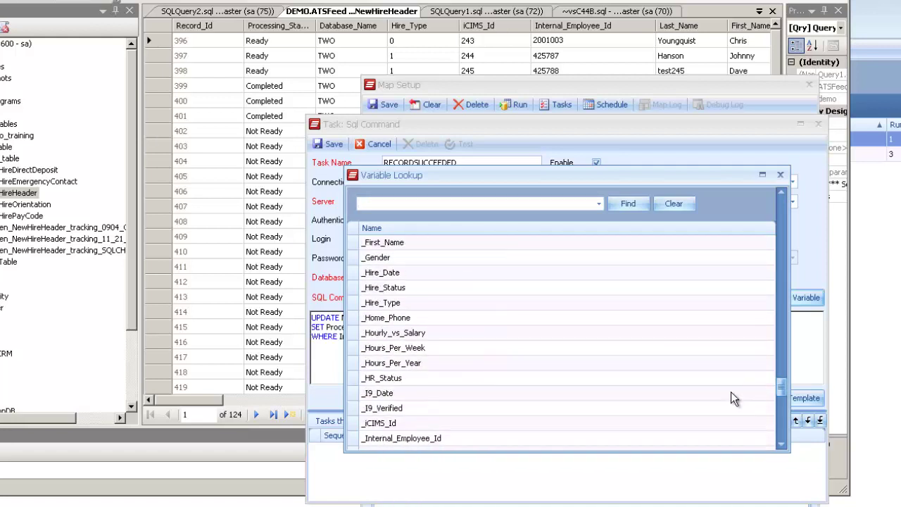
left_click(437, 438)
double_click(437, 437)
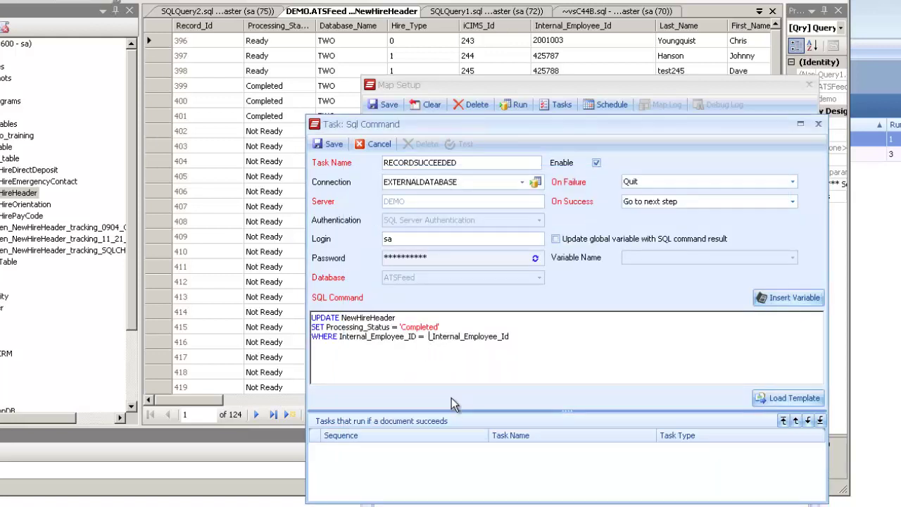
key("BackSpace")
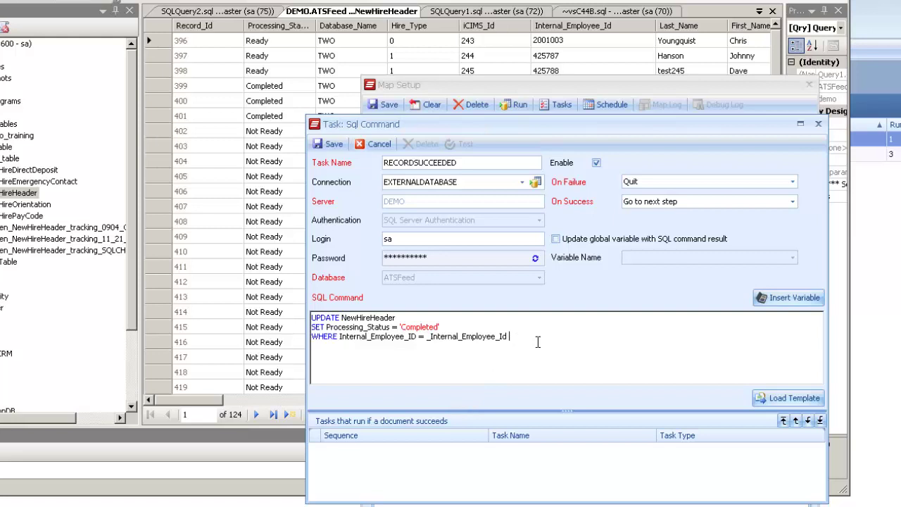
left_click_drag(518, 339, 432, 343)
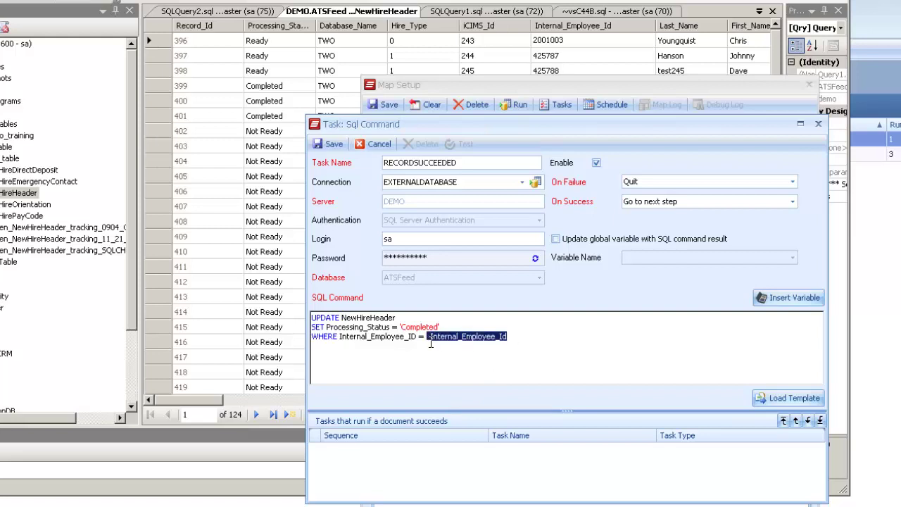
left_click(512, 338)
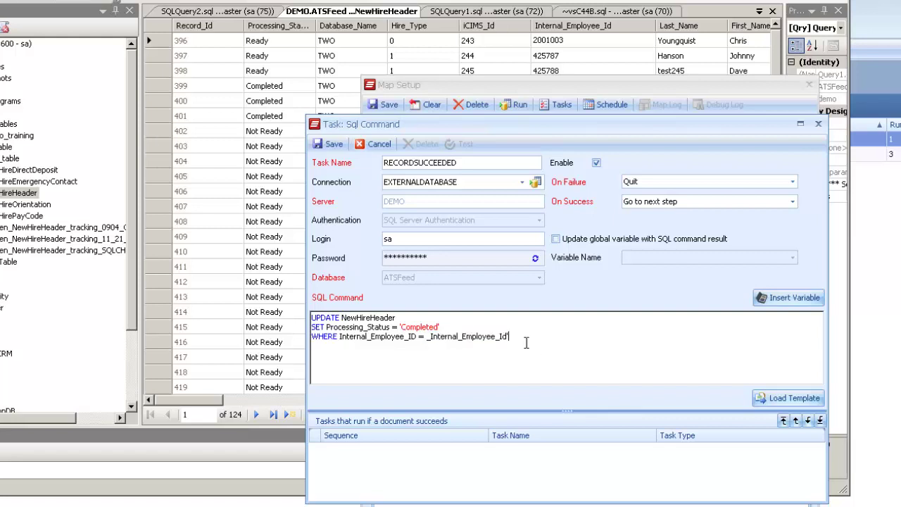
left_click(427, 337)
type("'")
left_click_drag(532, 337, 314, 314)
key("ctrl+c")
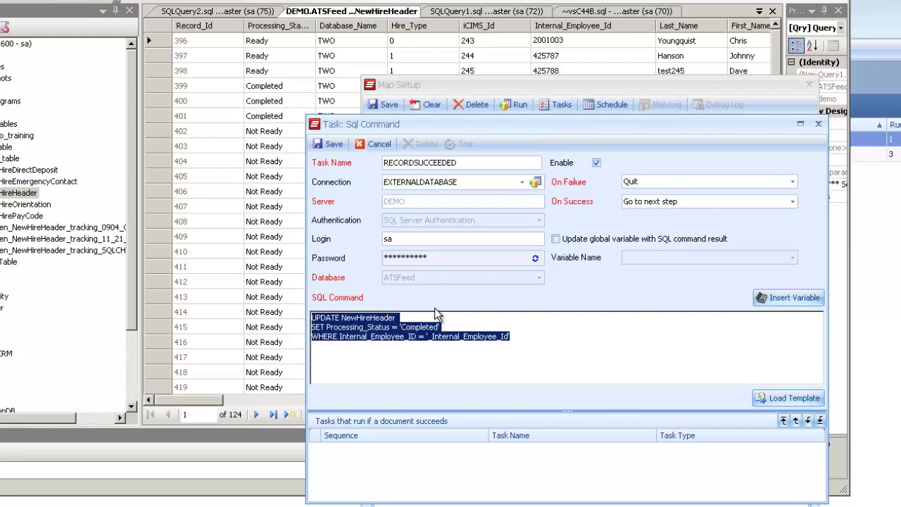
left_click(333, 145)
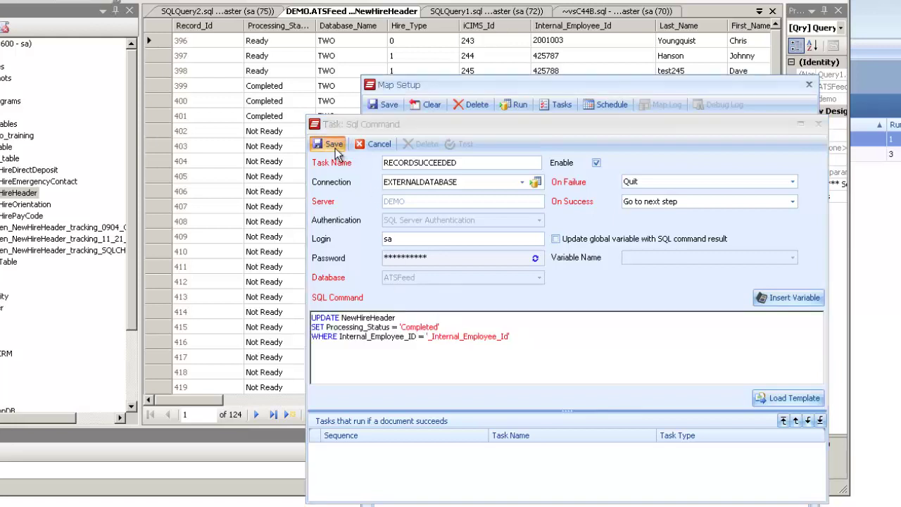
- Add a document-failure Run Sql Command task named RECORDFAILED using the EXTERNALDATABASE connection
right_click(458, 265)
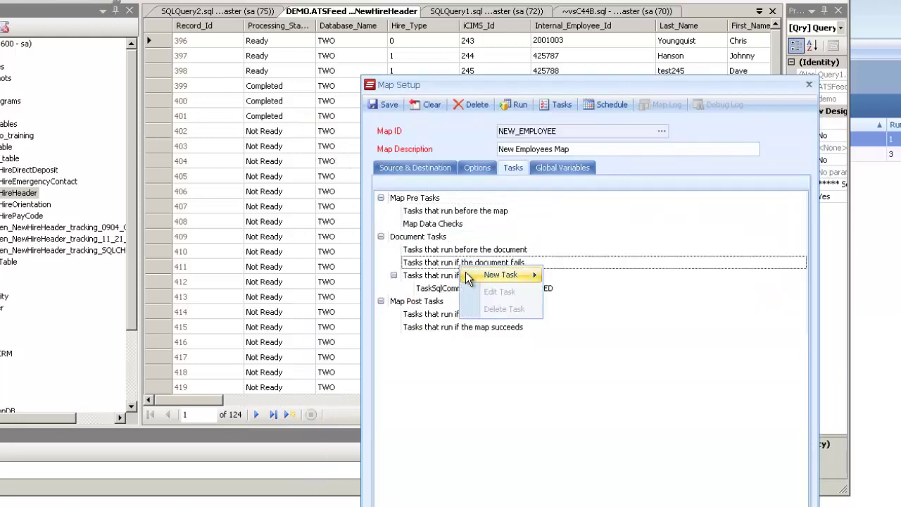
mouse_move(508, 276)
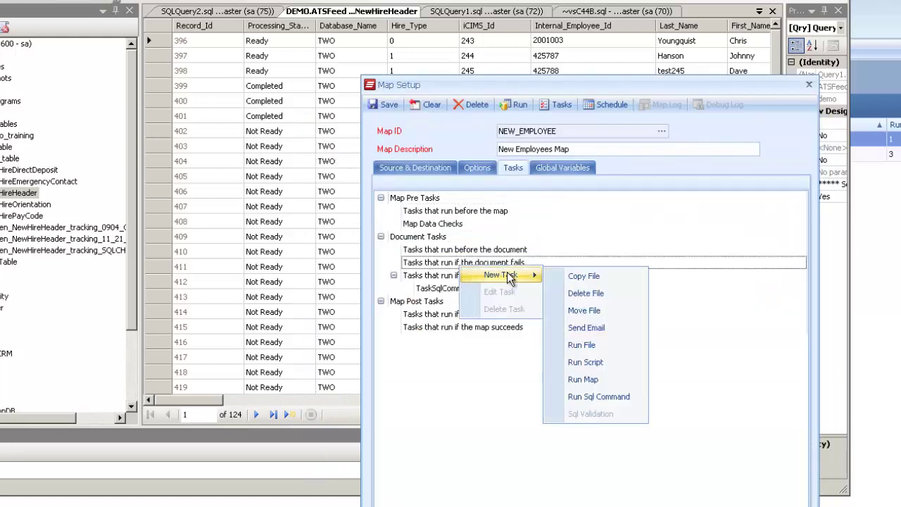
left_click(591, 397)
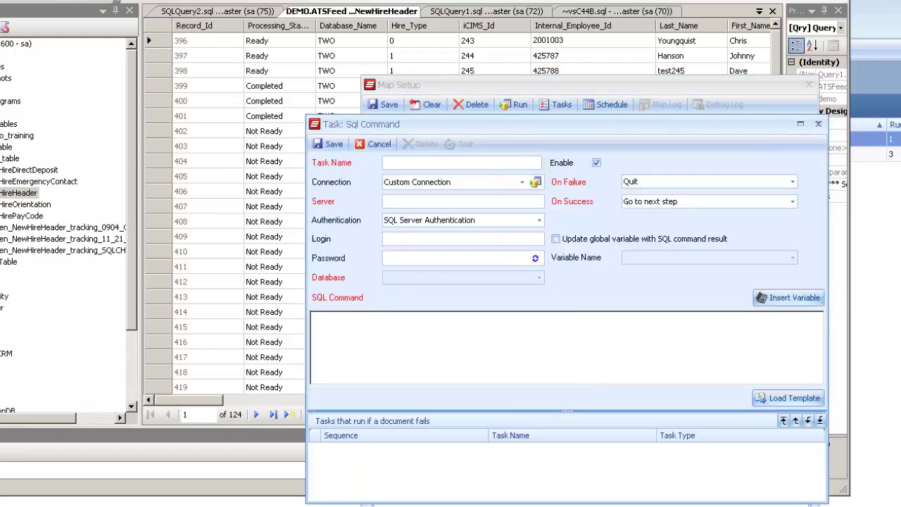
type("RECORDFAILED")
key("Tab")
left_click(493, 184)
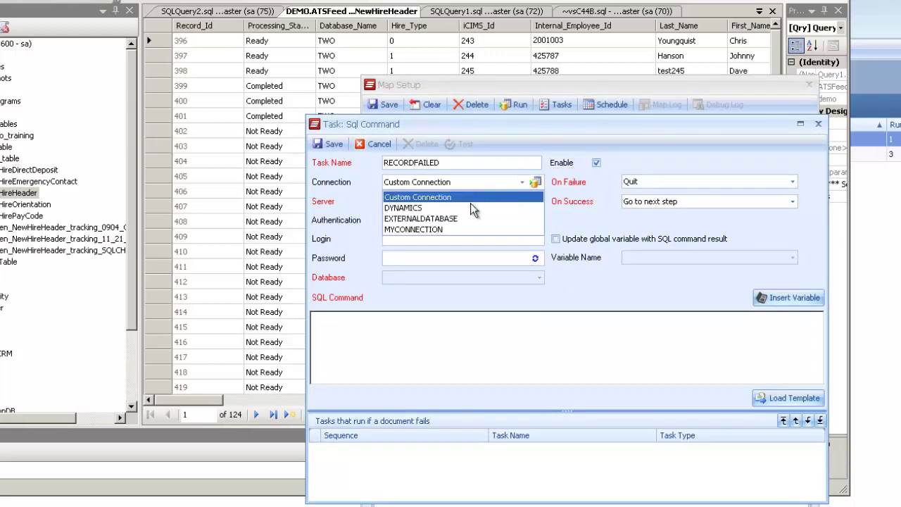
left_click(455, 223)
- Paste the UPDATE statement, change 'Completed' to 'Failed', and save the task
left_click(393, 355)
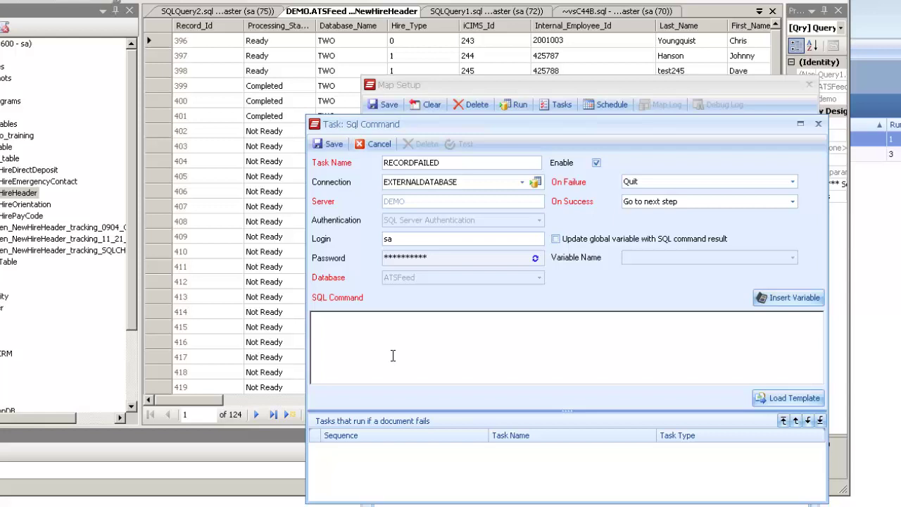
key("ctrl+v")
double_click(416, 326)
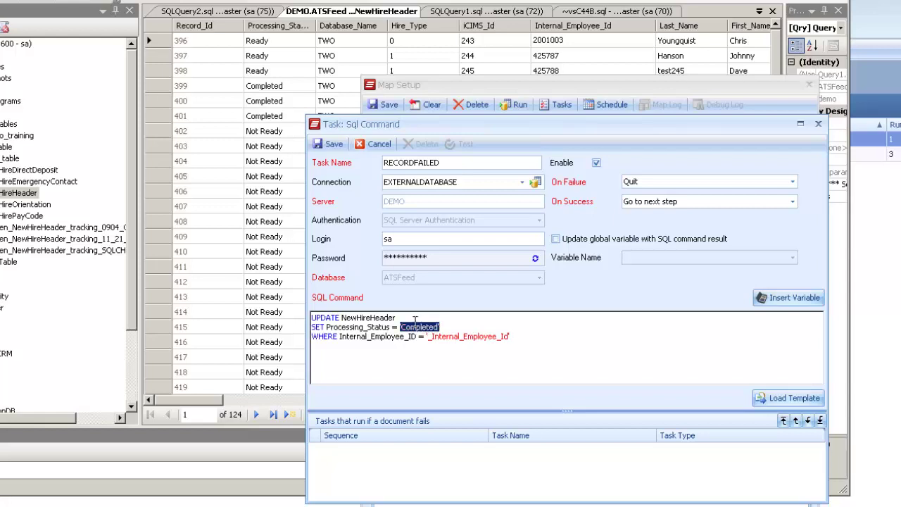
type("Failed")
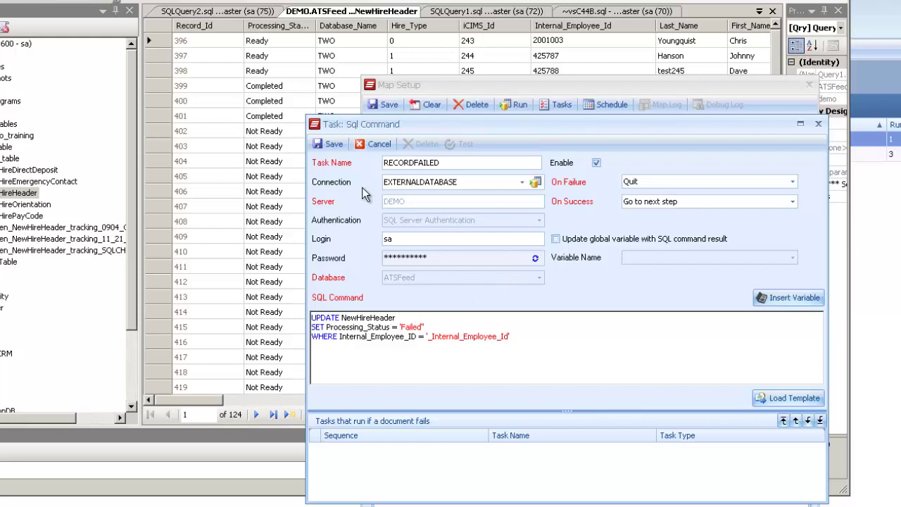
left_click(326, 145)
- Run the NEW_EMPLOYEE map, read why all three records failed in taCreateEmployee, and close the results
left_click(514, 105)
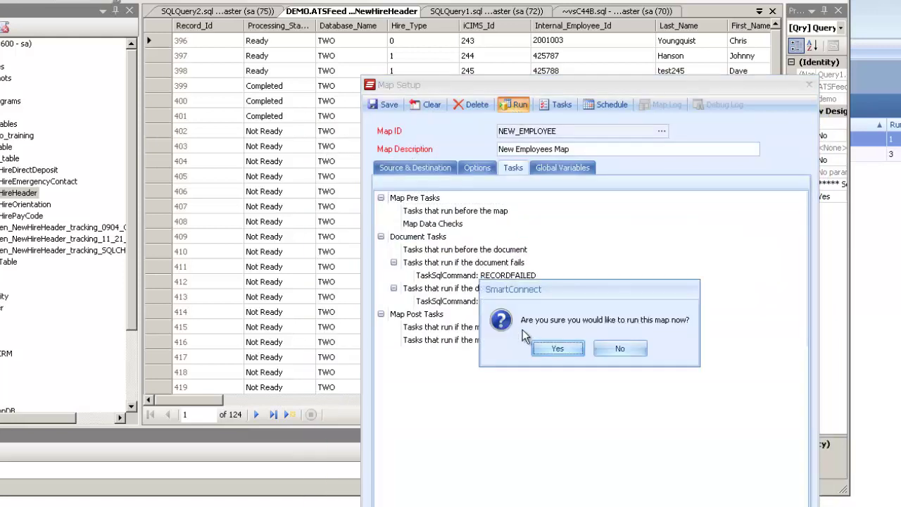
left_click(557, 349)
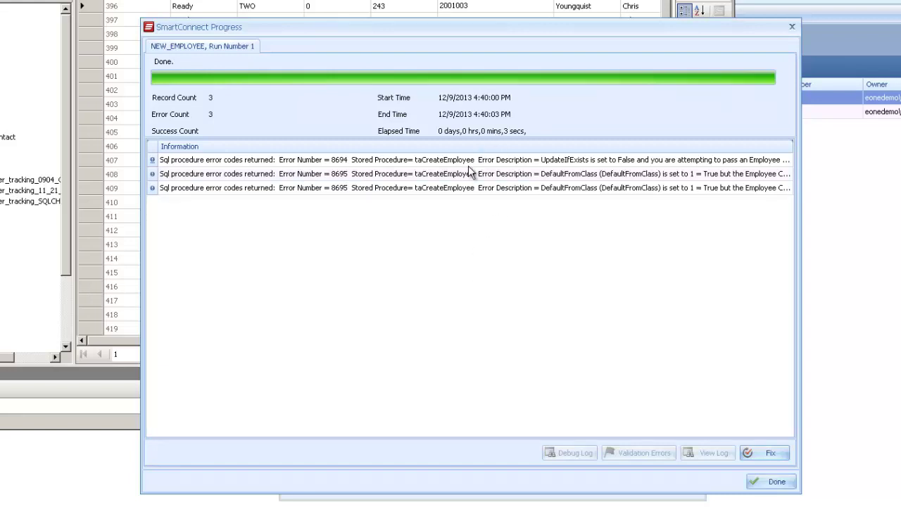
mouse_move(509, 190)
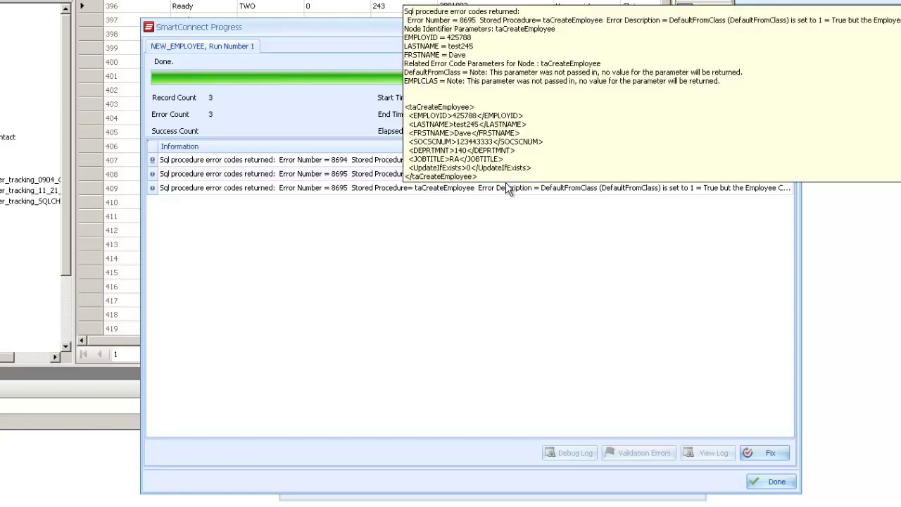
left_click(755, 483)
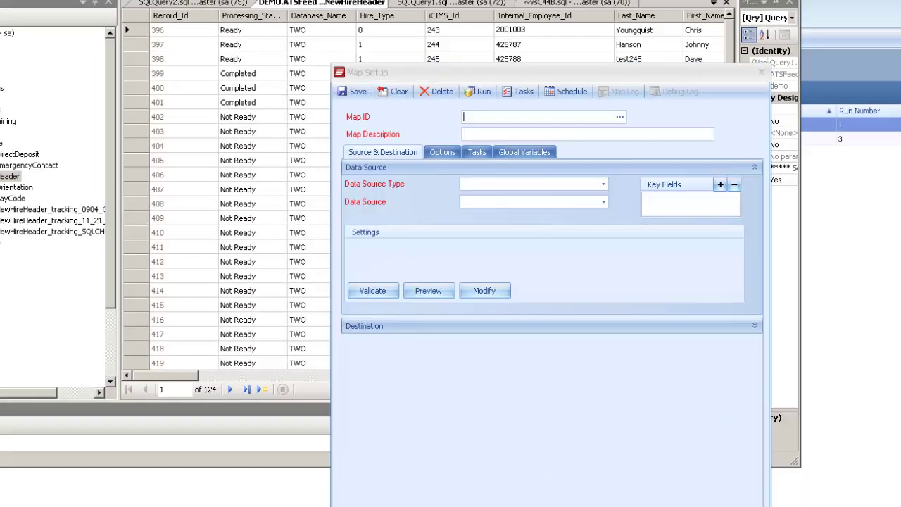
- Refresh the NewHireHeader query and confirm records 396–398 now show Failed
key("alt+Tab")
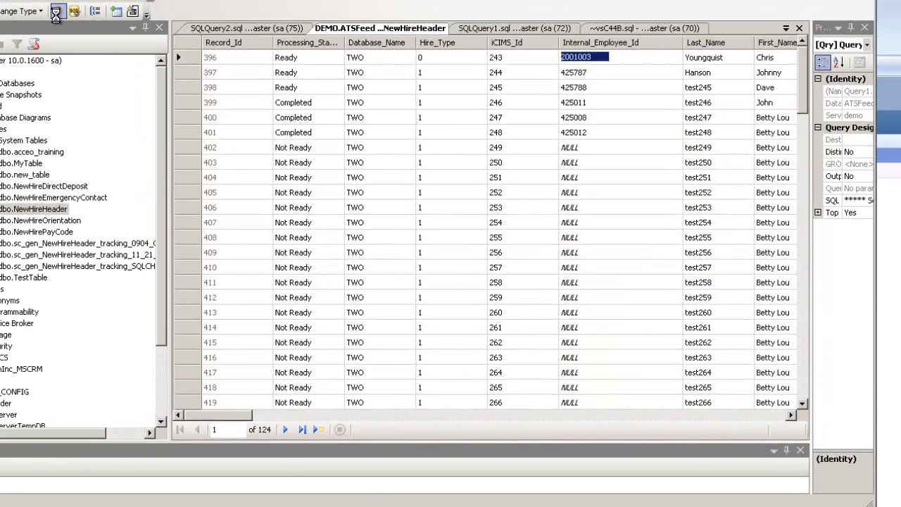
left_click(55, 11)
left_click(307, 58)
left_click(307, 73)
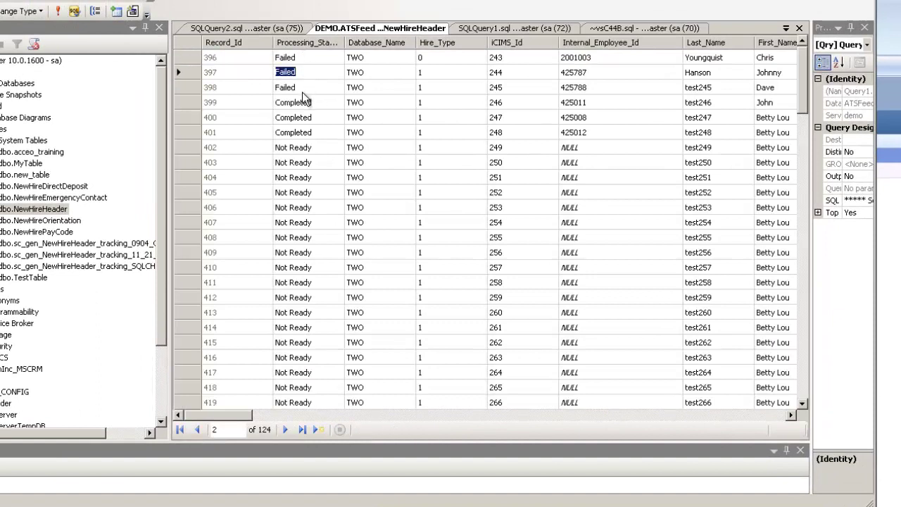
left_click(303, 90)
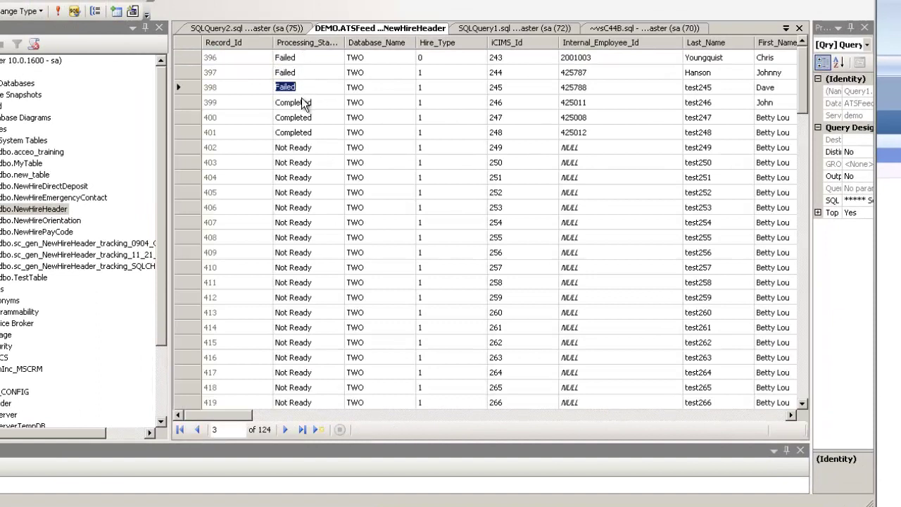
- Change Processing_Status of records 396, 397 and 398 back to Ready
left_click(299, 58)
type("Ready")
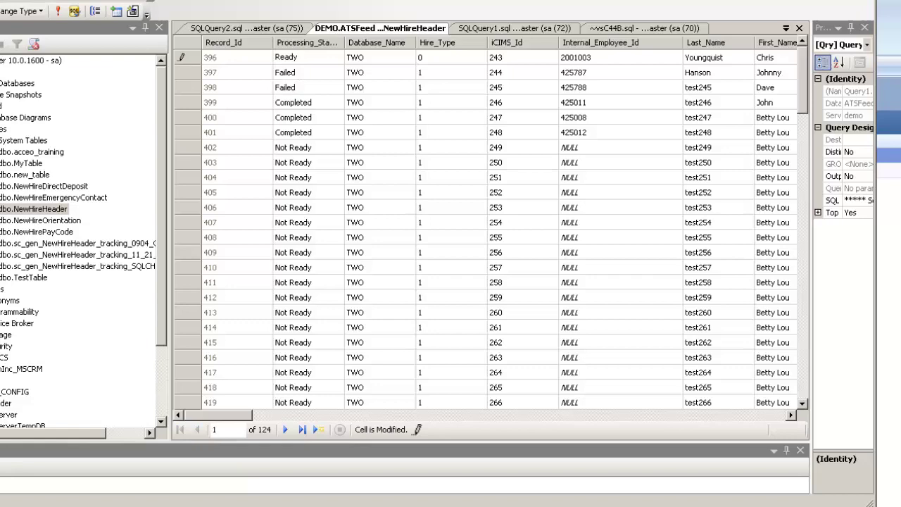
left_click(302, 73)
type("Ready")
key("Down")
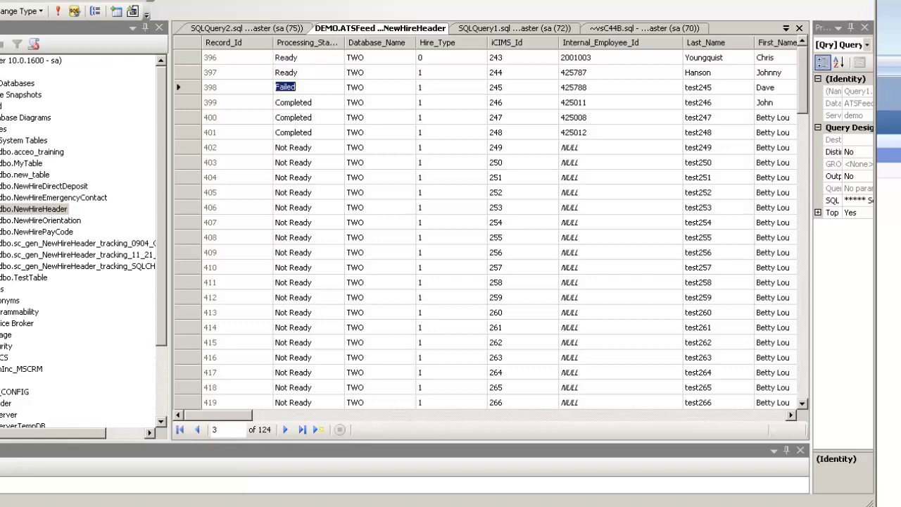
type("Ready")
key("Down")
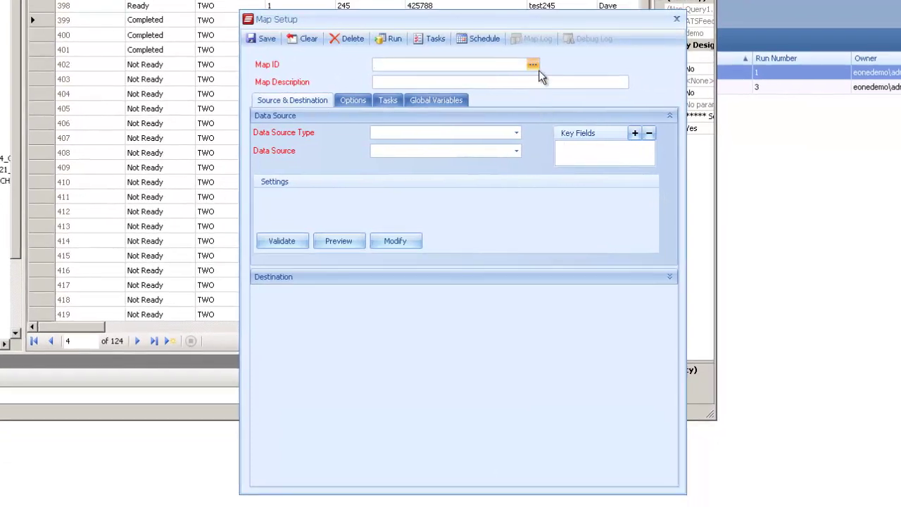
- Search the map list for emp and load the NEW_EMPLOYEE map
left_click(538, 69)
type("emp")
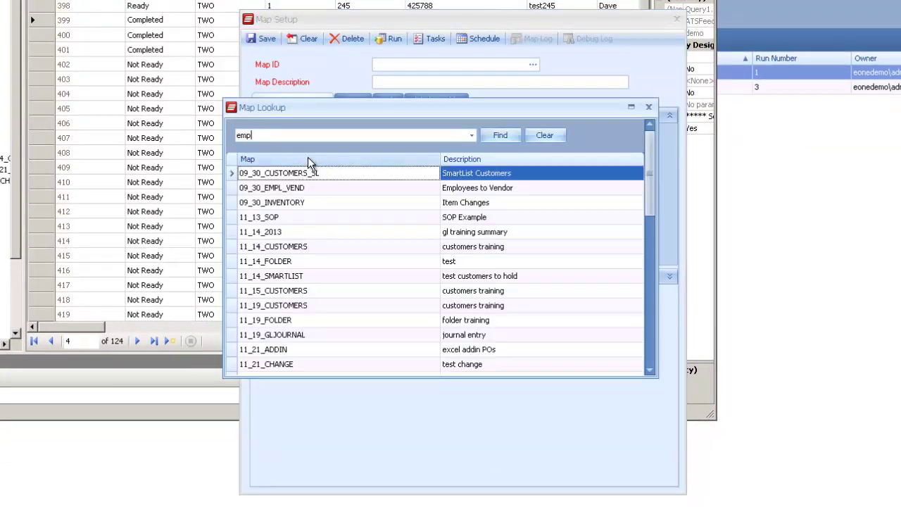
key("Return")
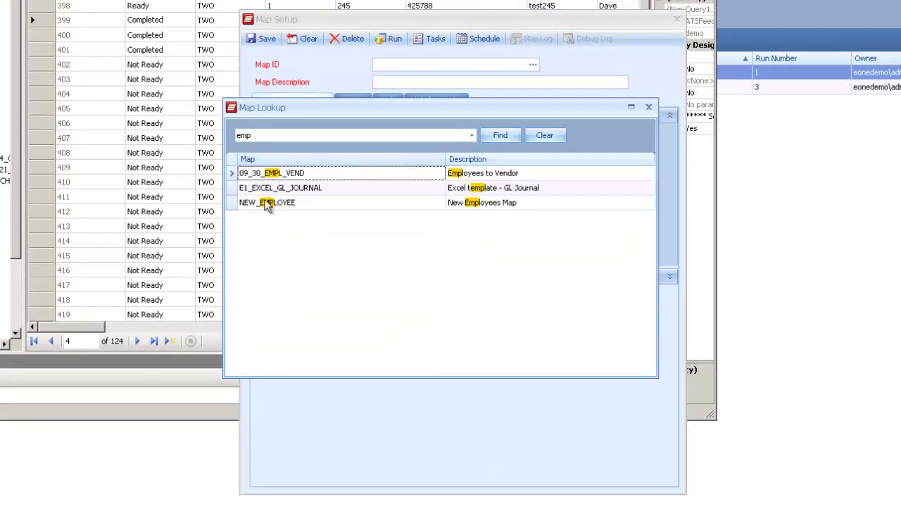
double_click(264, 202)
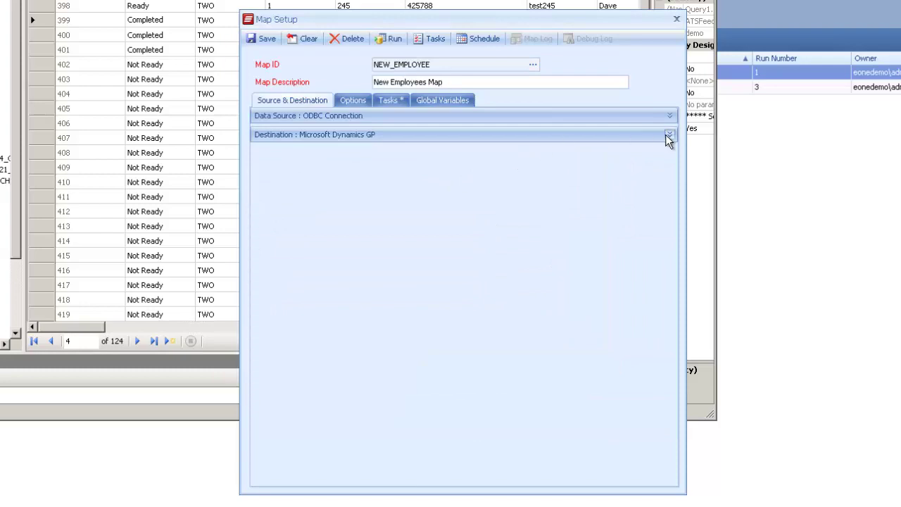
- In the Create employee mapping, set Default information from class to Local Constant 0
left_click(665, 134)
double_click(481, 301)
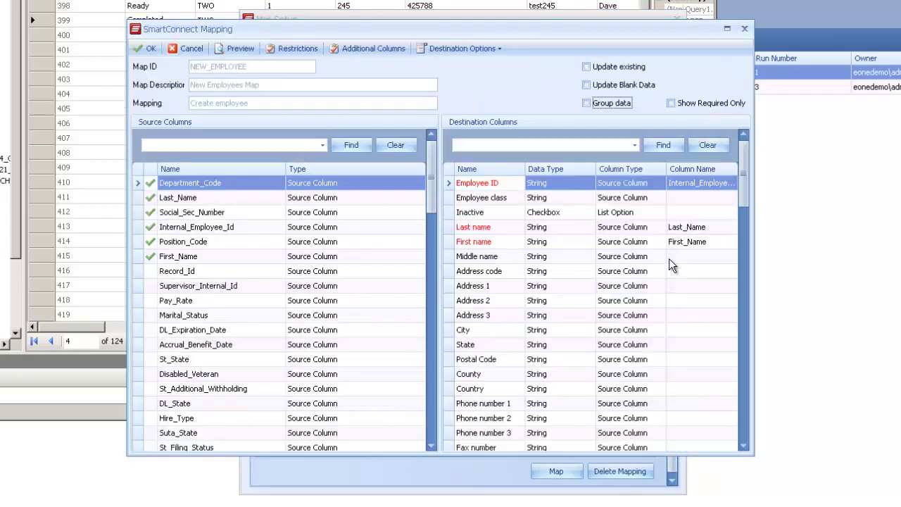
left_click_drag(748, 191, 723, 437)
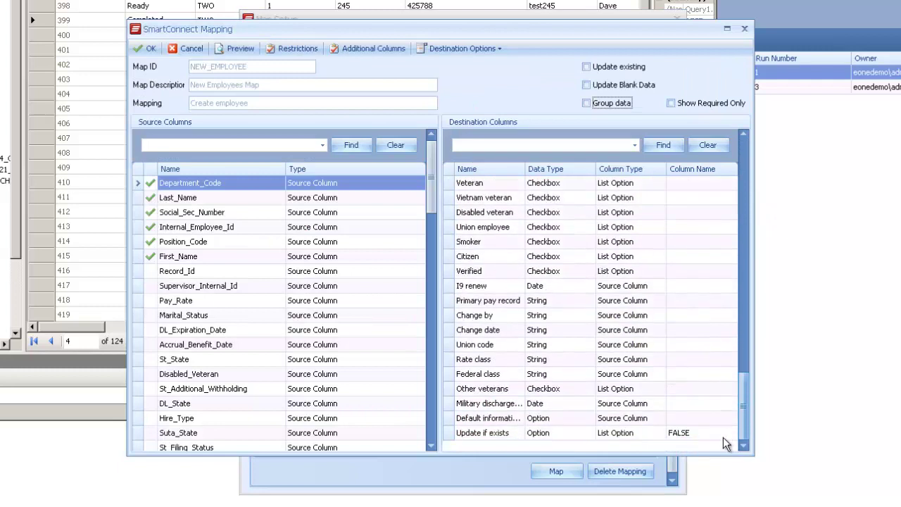
left_click(628, 419)
left_click(624, 487)
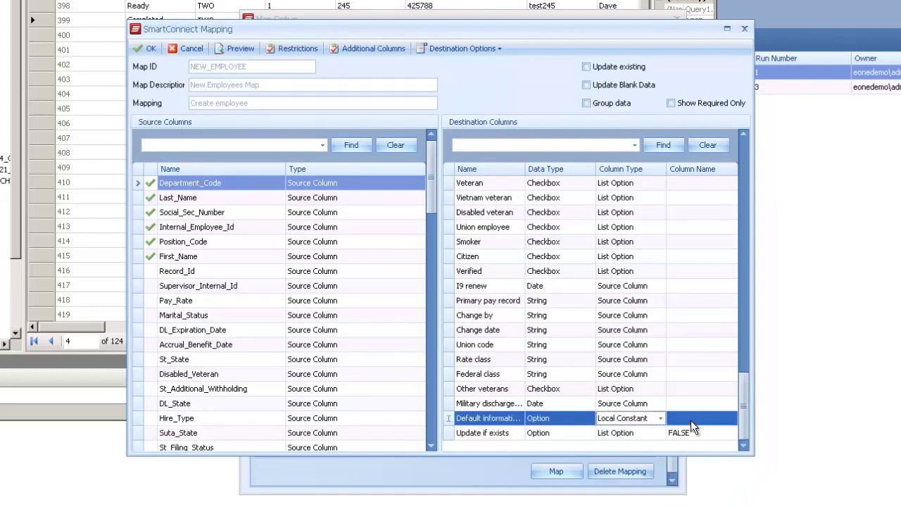
left_click(691, 418)
type("0")
key("Return")
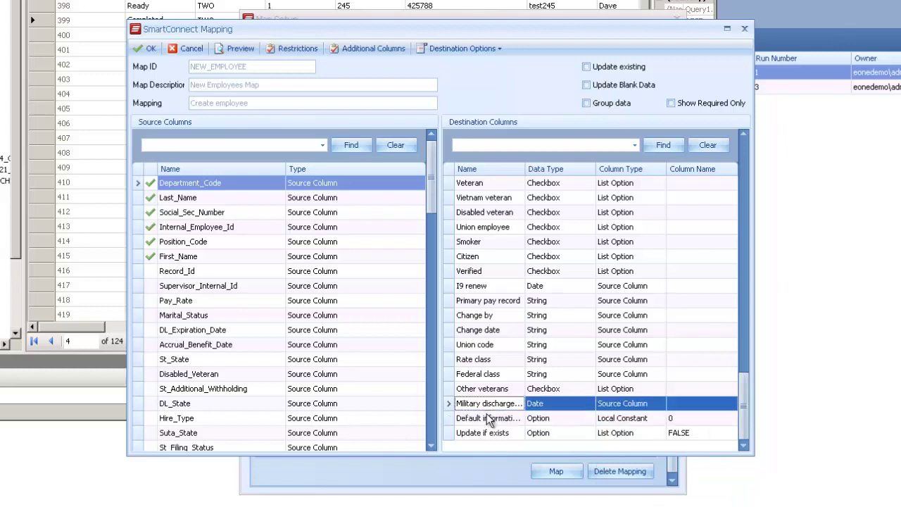
left_click_drag(525, 169, 609, 169)
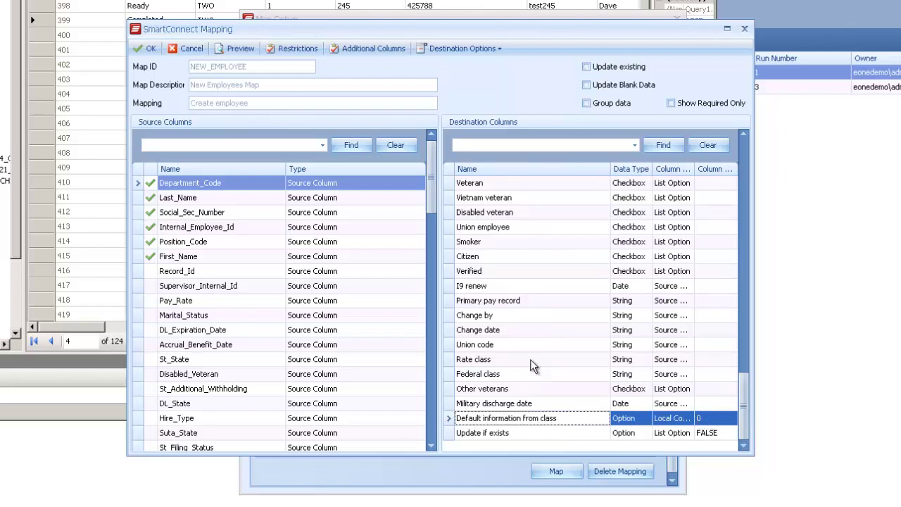
left_click(146, 47)
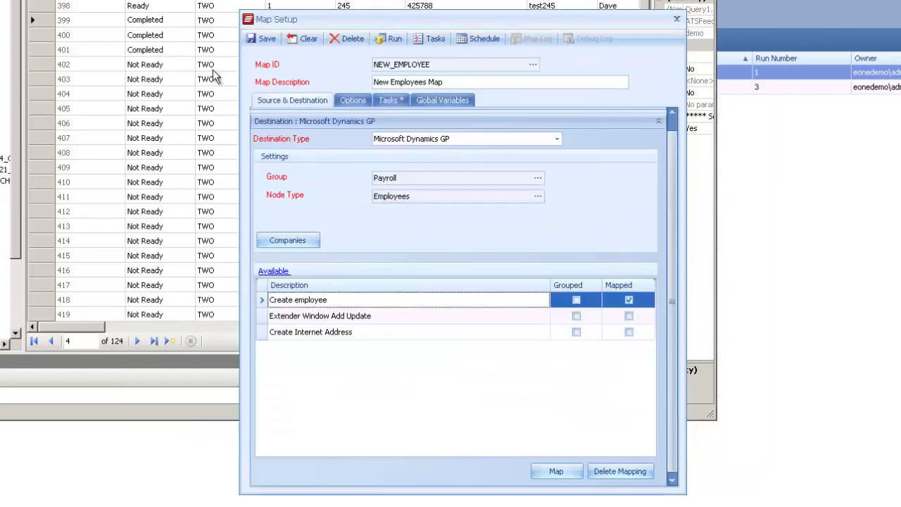
- Rerun NEW_EMPLOYEE, confirming 2 successes and 1 error, and close the Progress window
left_click(397, 43)
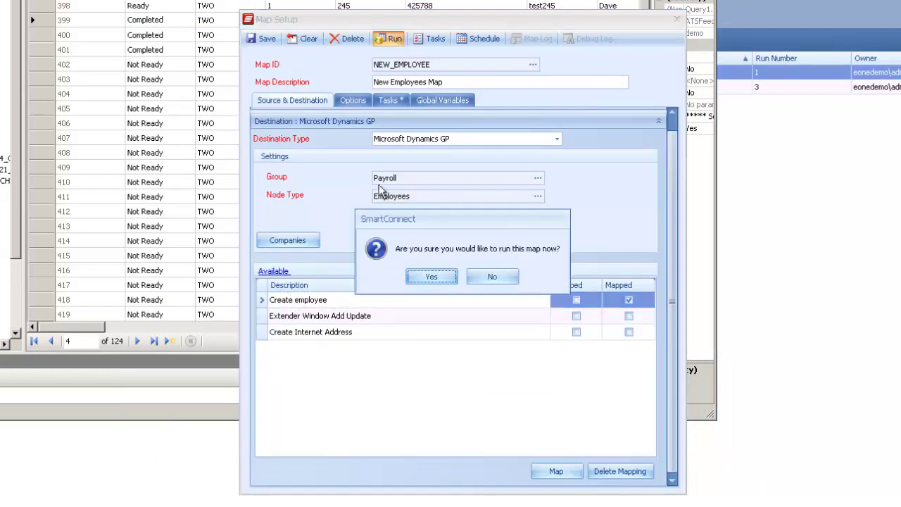
left_click(425, 274)
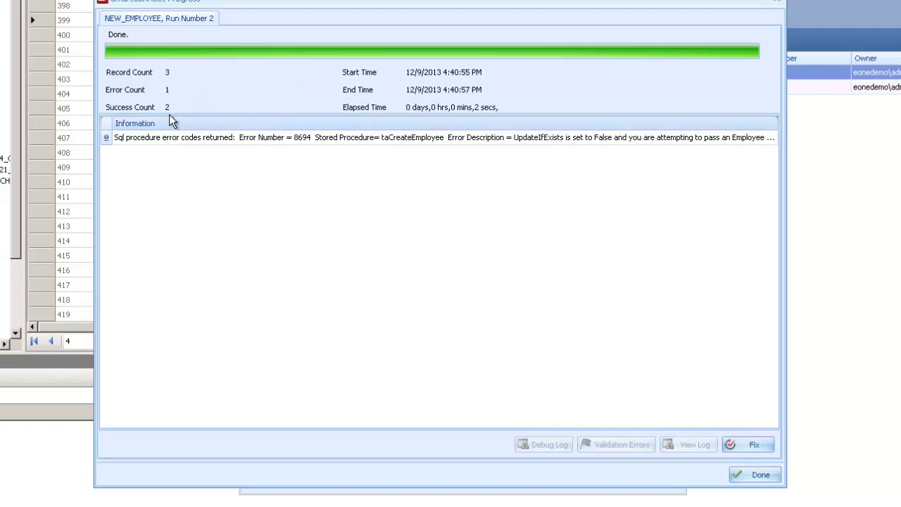
left_click(751, 476)
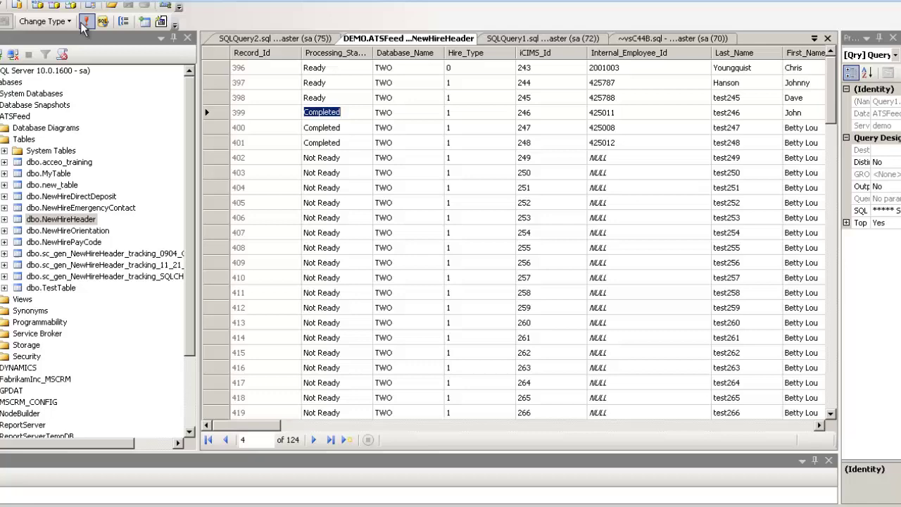
- Re-run the NewHireHeader query and confirm 396 is Failed while 397 and 398 are Completed
left_click(69, 12)
left_click(322, 83)
left_click(321, 97)
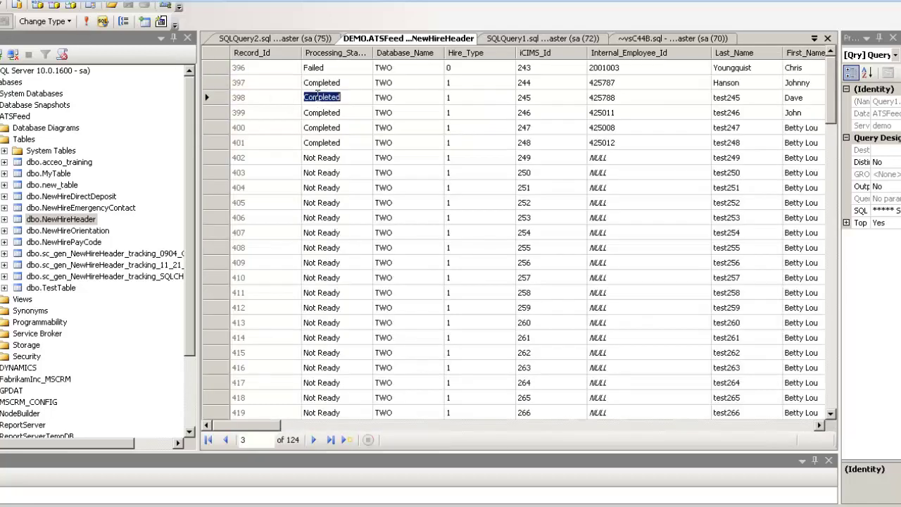
left_click(311, 67)
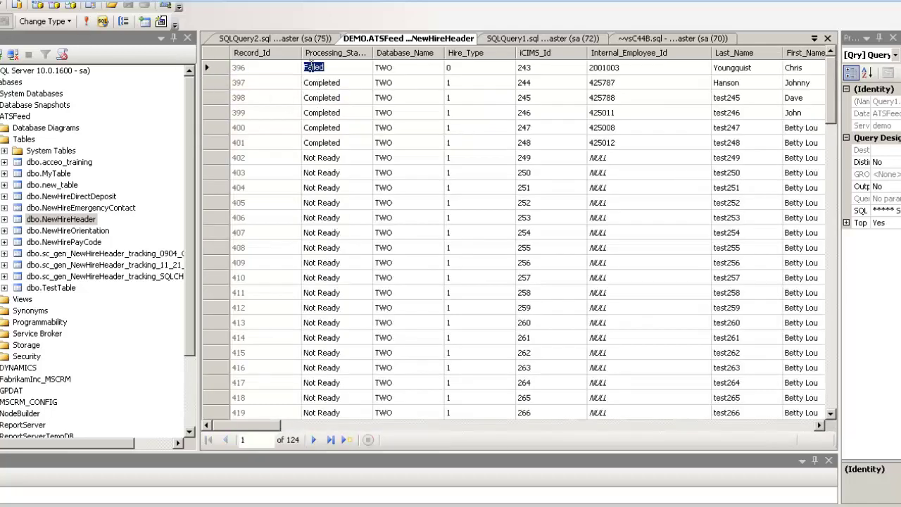